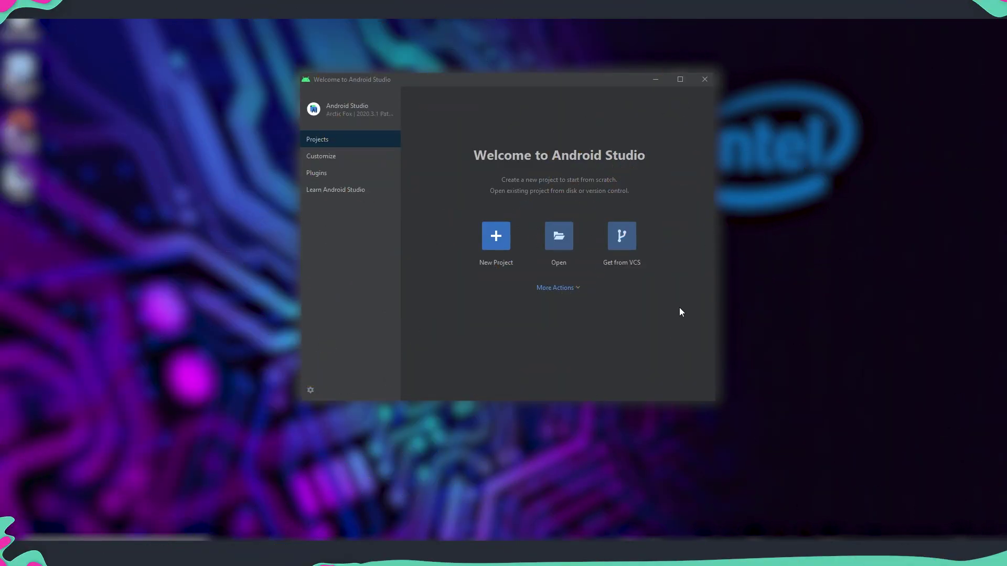
Open Android Studio's SDK Manager from More Actions and show the SDK Tools list
{"action": "left_click", "coordinate": [576, 292]}
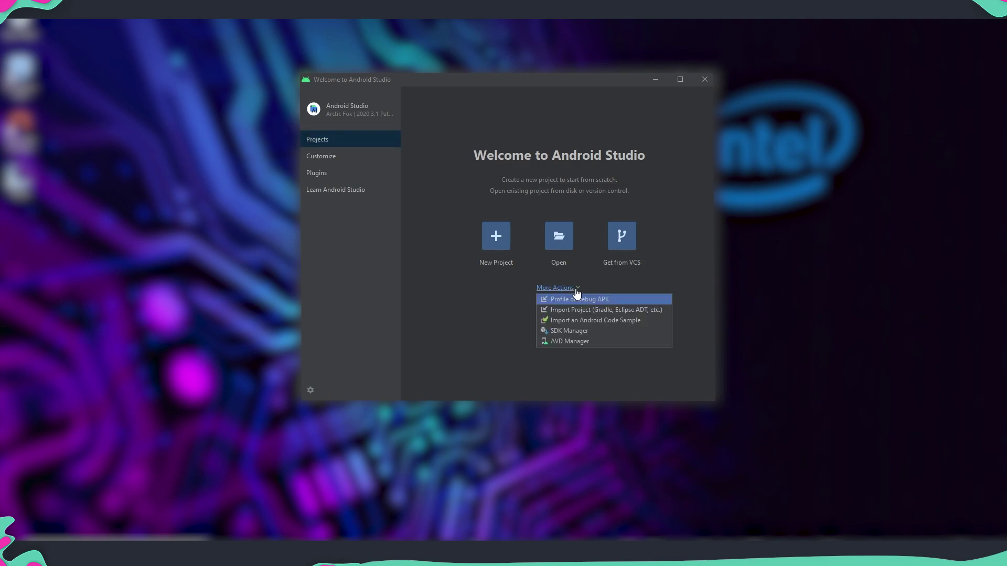
{"action": "left_click", "coordinate": [568, 332]}
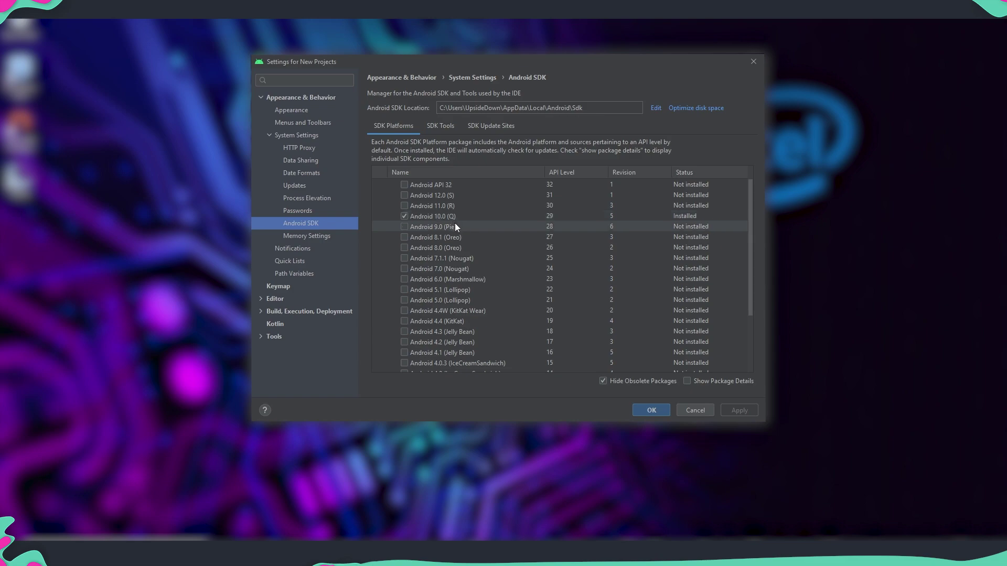
{"action": "left_click", "coordinate": [444, 133]}
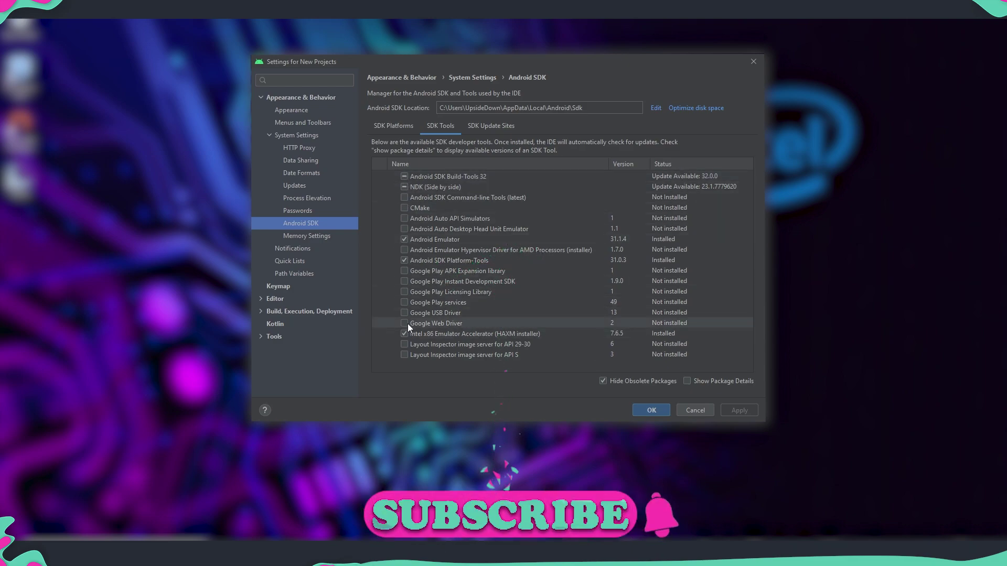
Toggle NDK (Side by side) off and back on, then show package details for the SDK tools
{"action": "left_click", "coordinate": [405, 188]}
{"action": "left_click", "coordinate": [405, 187]}
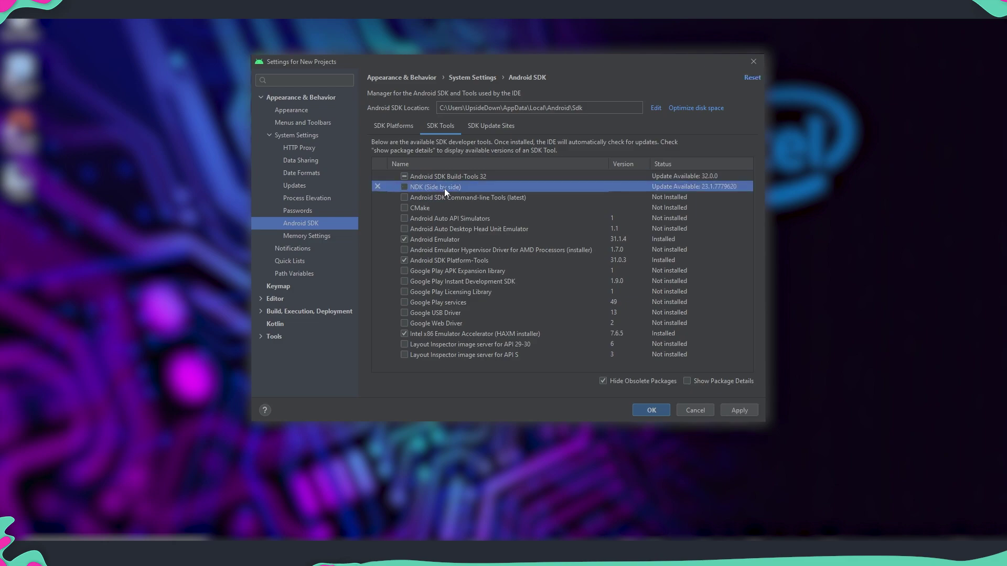
{"action": "left_click", "coordinate": [405, 187]}
{"action": "left_click", "coordinate": [687, 382]}
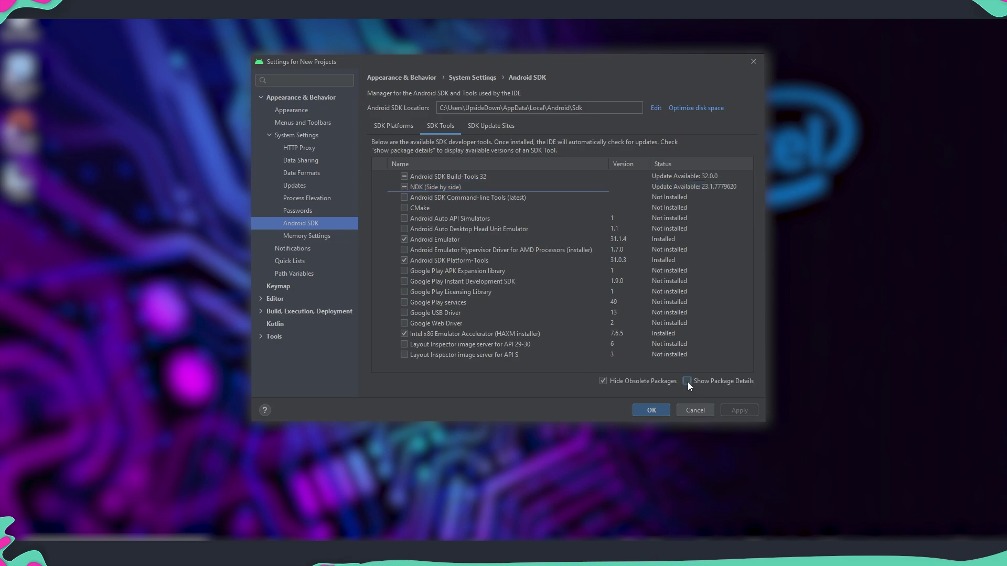
Collapse the Build-Tools 32 versions to reveal the NDK versions, with 23.0.7599858 installed
{"action": "scroll", "coordinate": [553, 292], "scroll_direction": "down", "scroll_amount": 6}
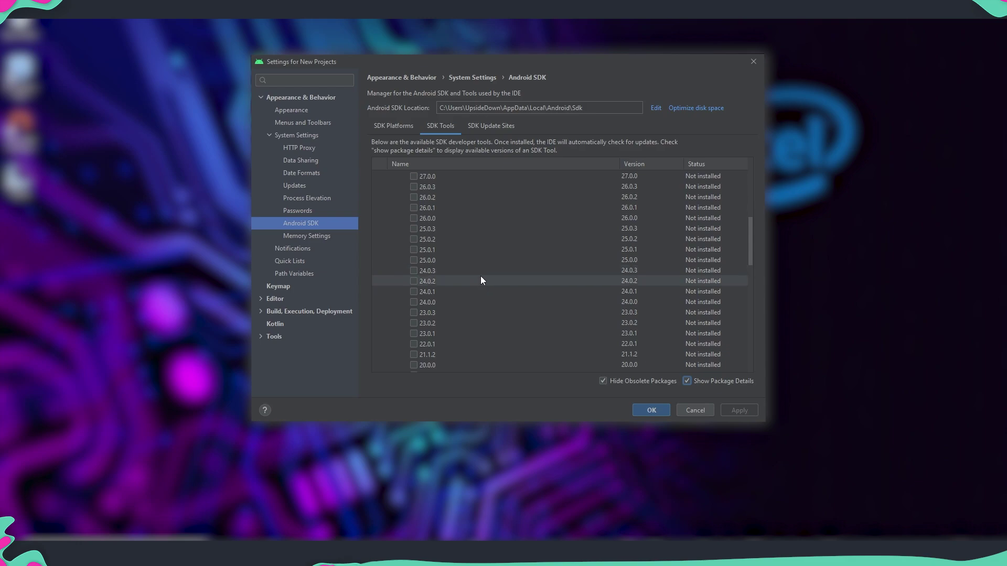
{"action": "scroll", "coordinate": [504, 287], "scroll_direction": "up", "scroll_amount": 6}
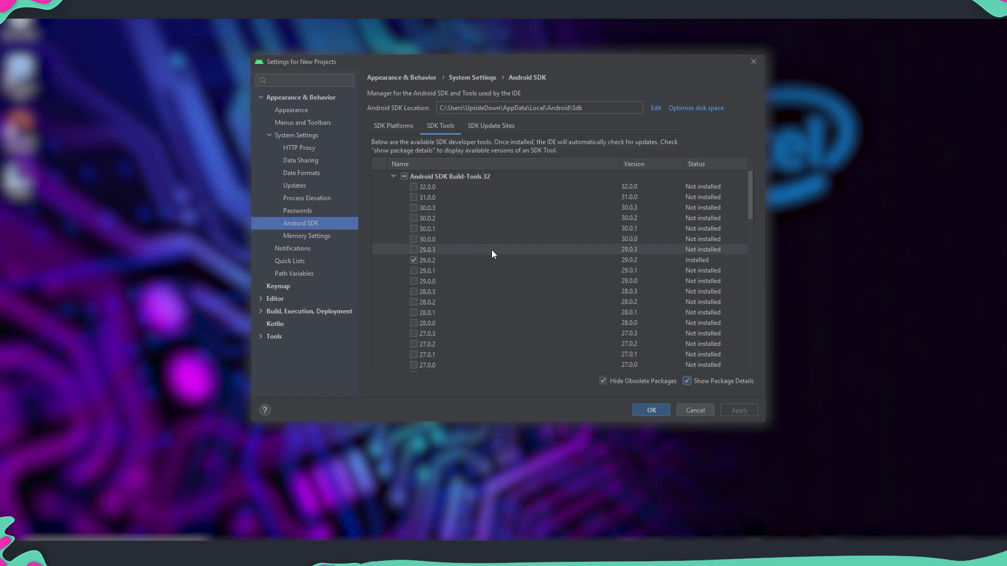
{"action": "left_click", "coordinate": [393, 176]}
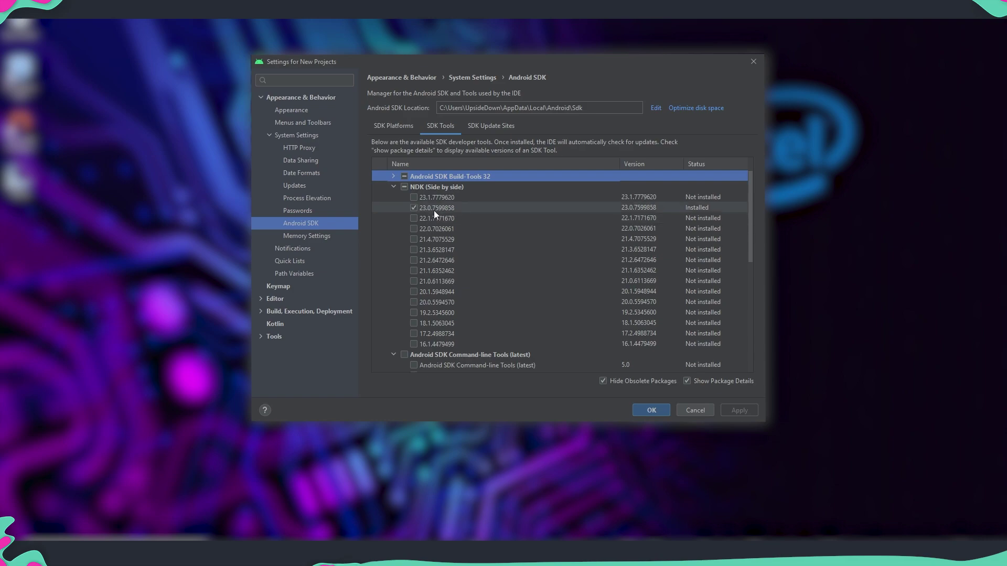
Collapse the NDK (Side by side) version list
{"action": "left_click", "coordinate": [394, 187]}
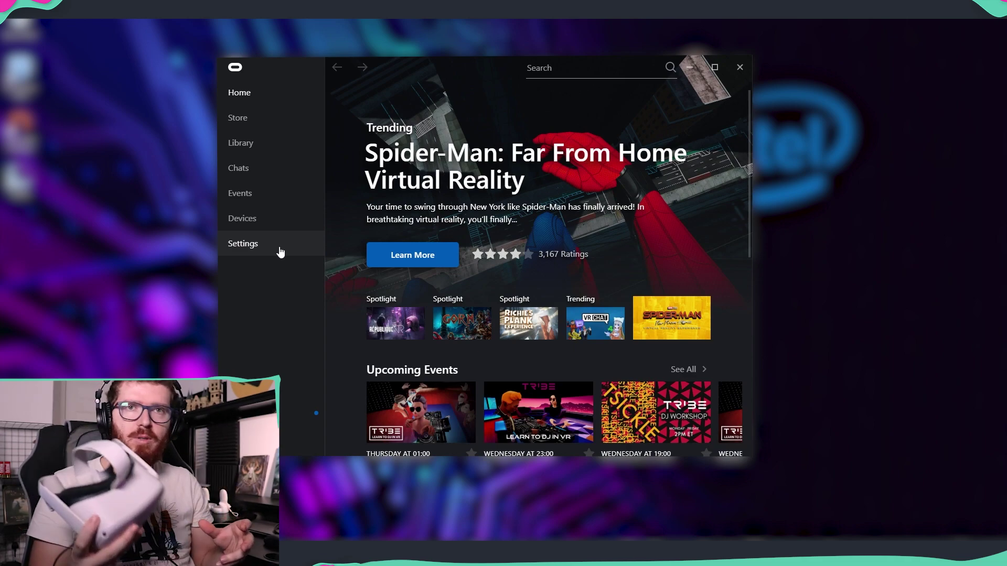
Check the Quest 2 and Touch status on the Oculus Devices page, then close the details
{"action": "left_click", "coordinate": [252, 225]}
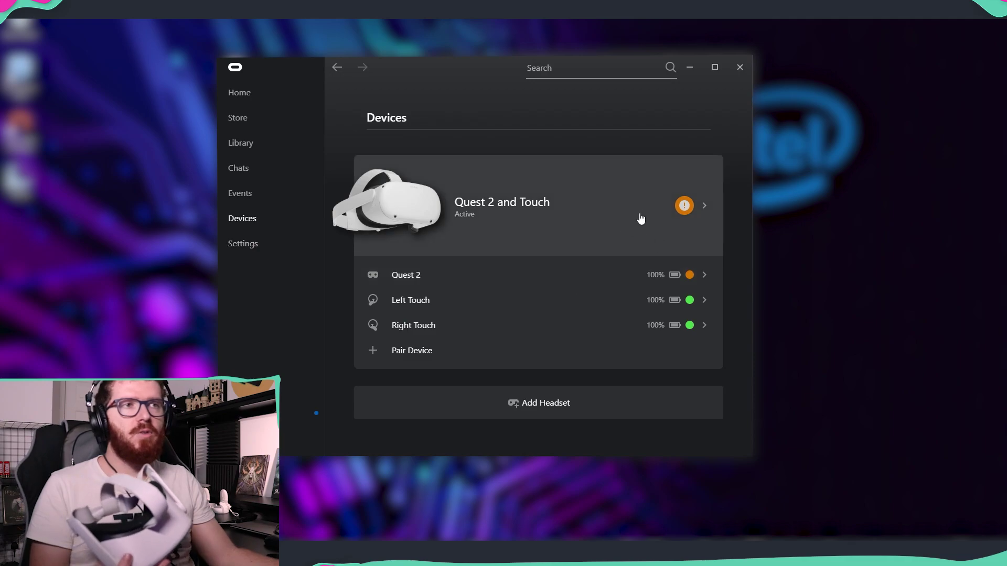
{"action": "left_click", "coordinate": [685, 212]}
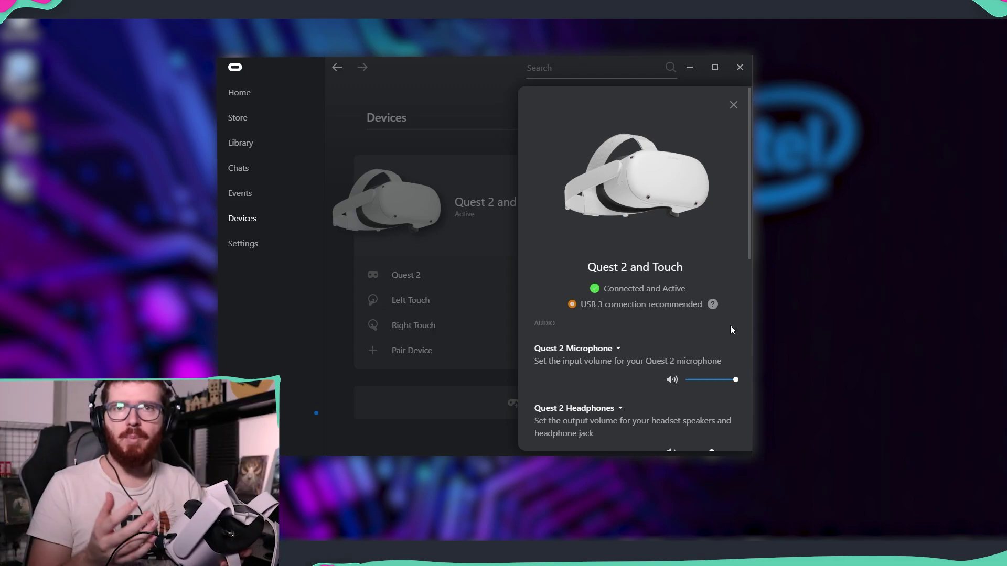
{"action": "key", "text": "Escape"}
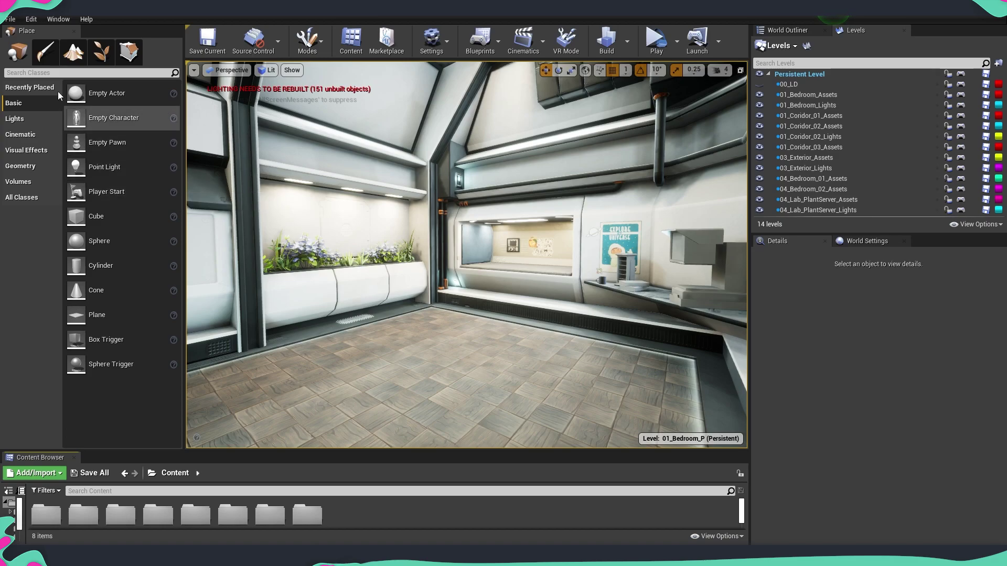
Open Project Settings from the Edit menu and show the Platforms > Android SDK page
{"action": "left_click", "coordinate": [11, 21]}
{"action": "mouse_move", "coordinate": [33, 23]}
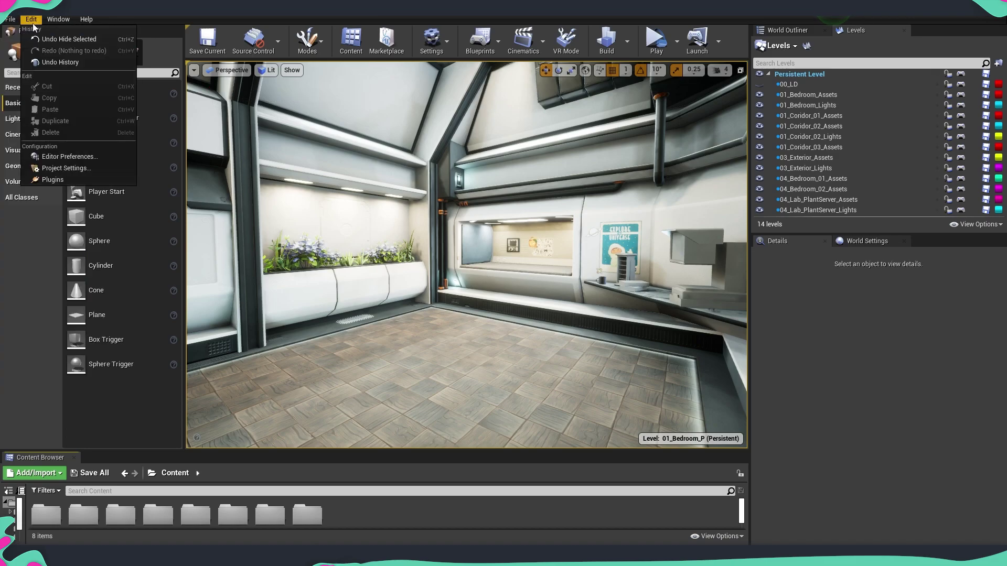
{"action": "left_click", "coordinate": [65, 169]}
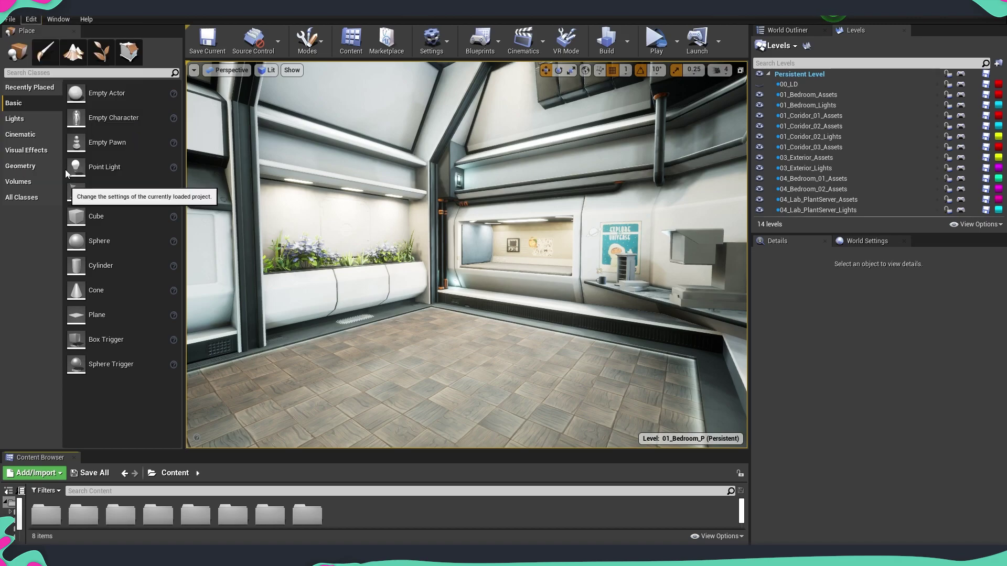
{"action": "scroll", "coordinate": [257, 232], "scroll_direction": "down", "scroll_amount": 15}
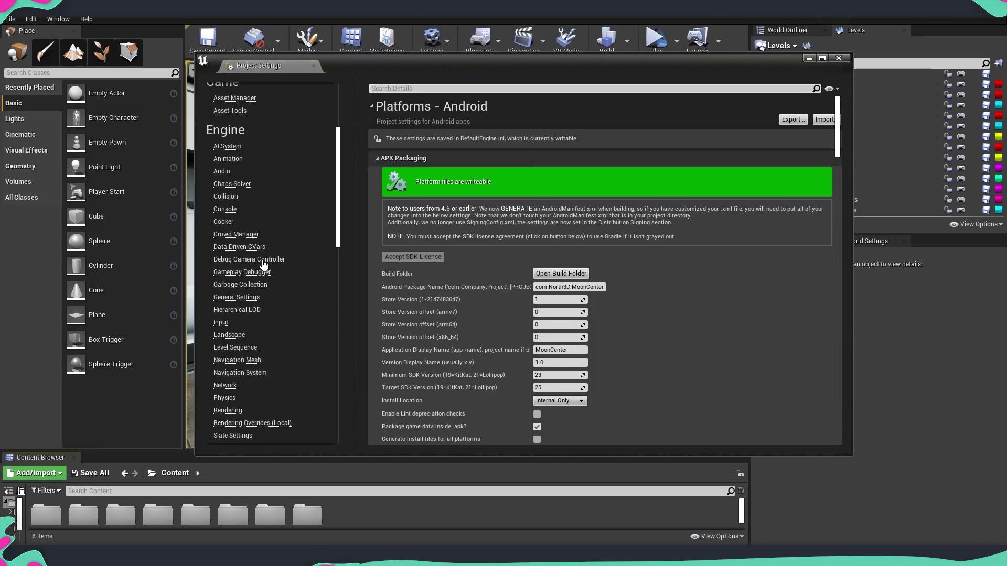
{"action": "scroll", "coordinate": [260, 281], "scroll_direction": "down", "scroll_amount": 5}
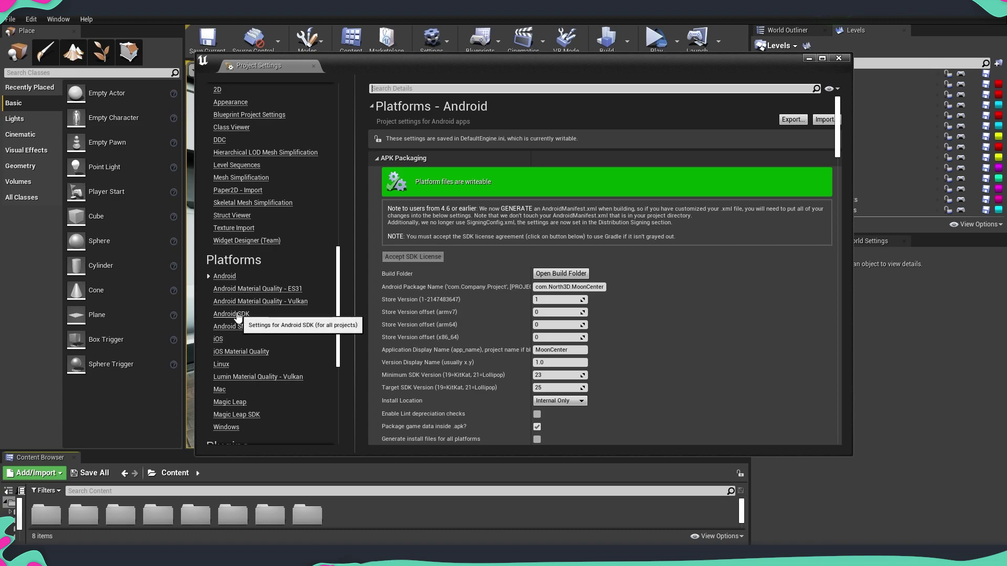
{"action": "left_click", "coordinate": [231, 313]}
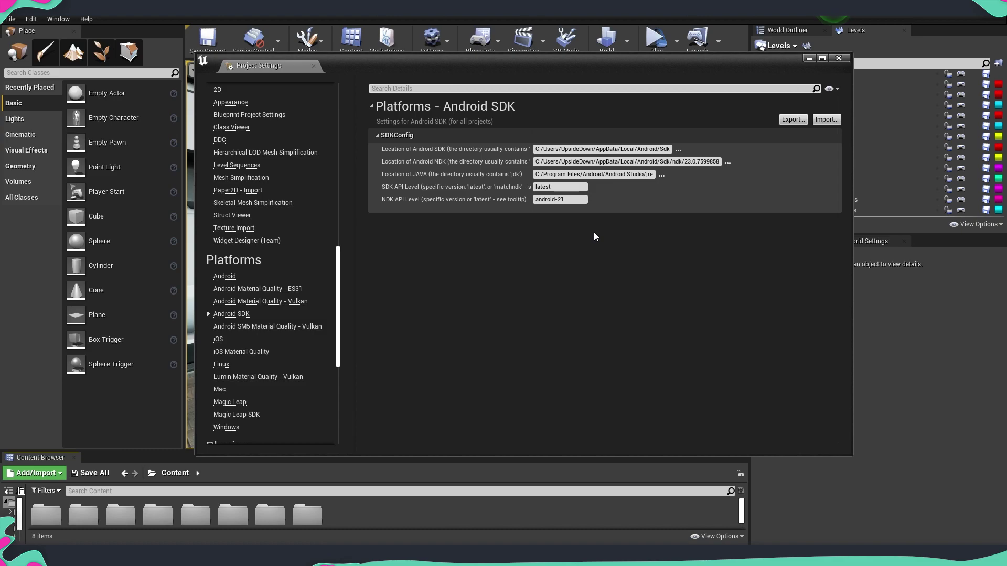
Review the Android APK Packaging settings and package name, then close Project Settings
{"action": "left_click", "coordinate": [226, 277]}
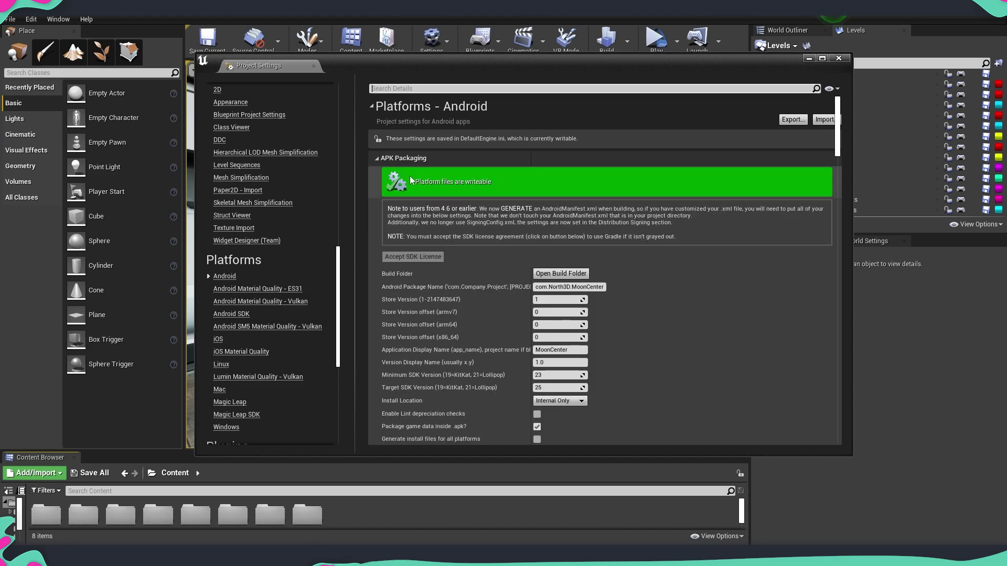
{"action": "mouse_move", "coordinate": [420, 186]}
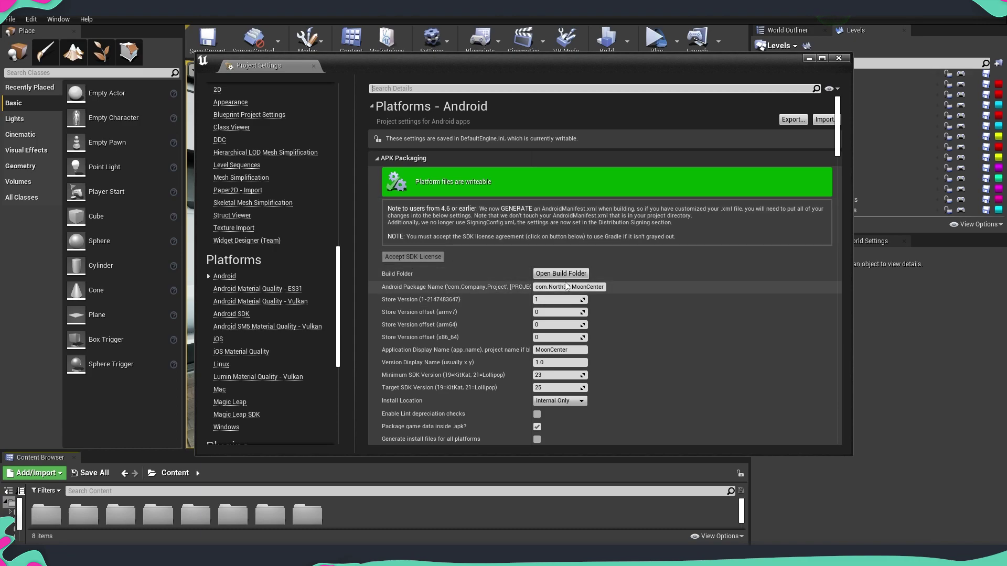
{"action": "left_click_drag", "start_coordinate": [538, 288], "coordinate": [615, 290]}
{"action": "scroll", "coordinate": [690, 289], "scroll_direction": "down", "scroll_amount": 15}
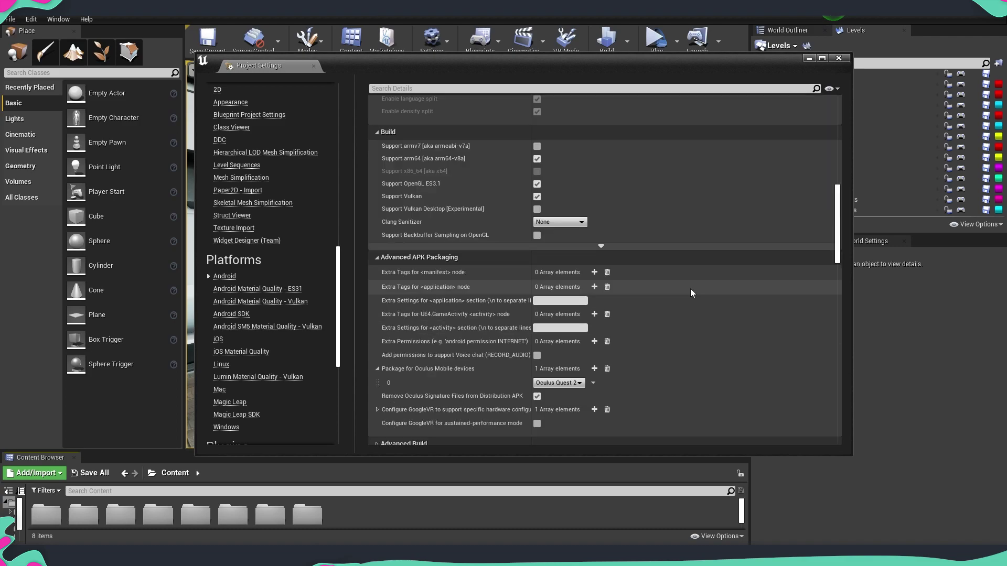
{"action": "scroll", "coordinate": [692, 292], "scroll_direction": "down", "scroll_amount": 3}
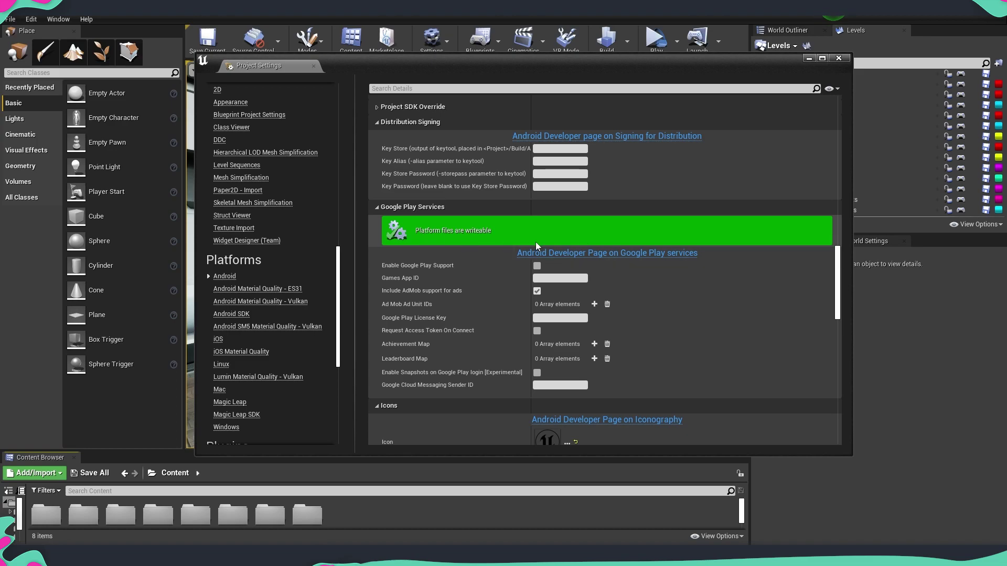
{"action": "key", "text": "alt+F4"}
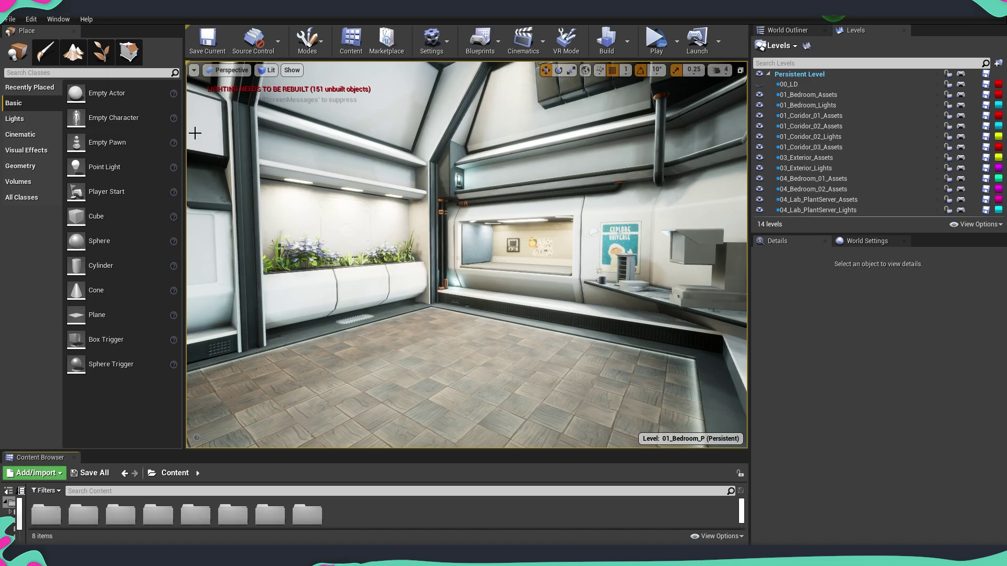
Open the Plugins window from the Edit menu
{"action": "left_click", "coordinate": [32, 20]}
{"action": "left_click", "coordinate": [52, 180]}
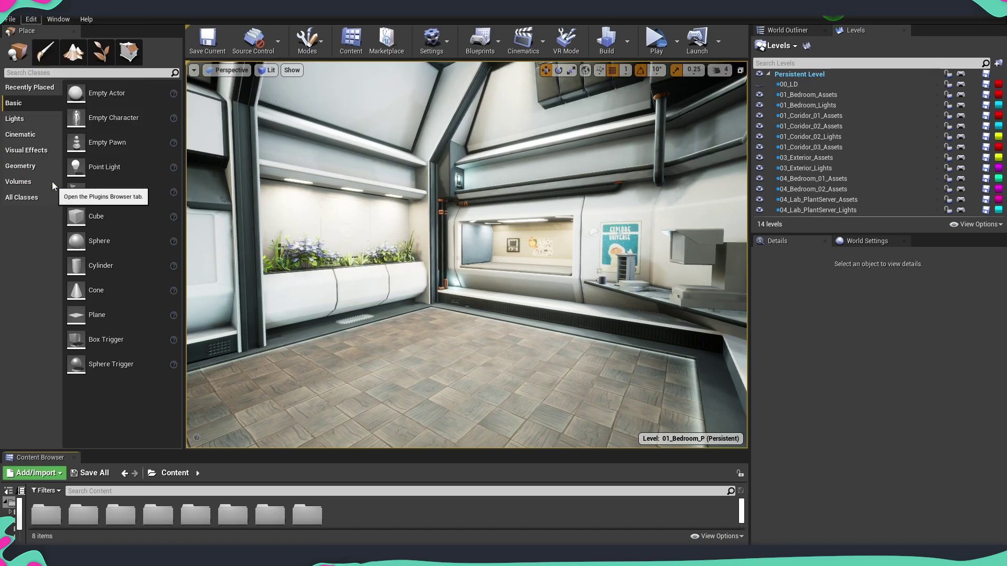
{"action": "scroll", "coordinate": [269, 301], "scroll_direction": "down", "scroll_amount": 10}
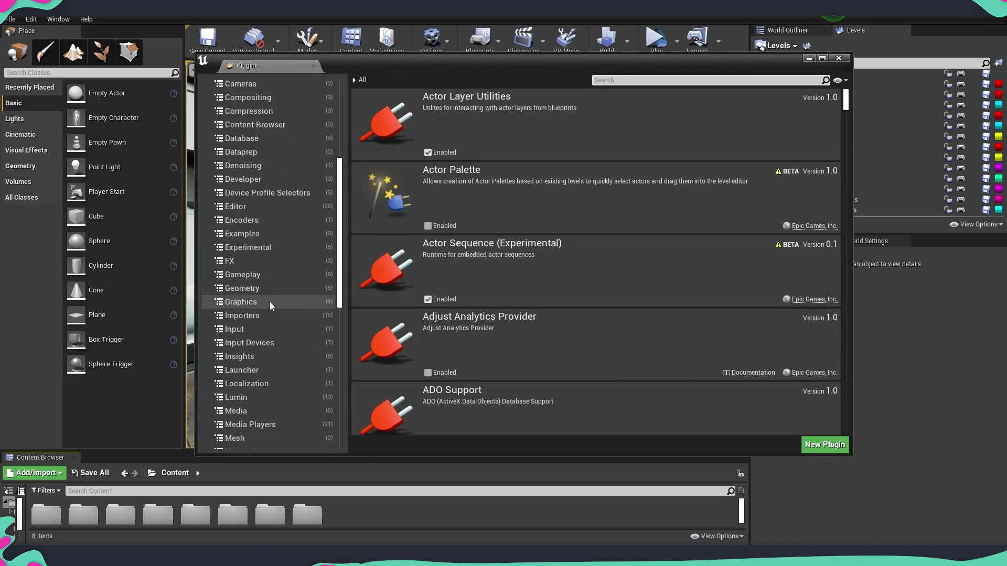
{"action": "scroll", "coordinate": [269, 301], "scroll_direction": "down", "scroll_amount": 5}
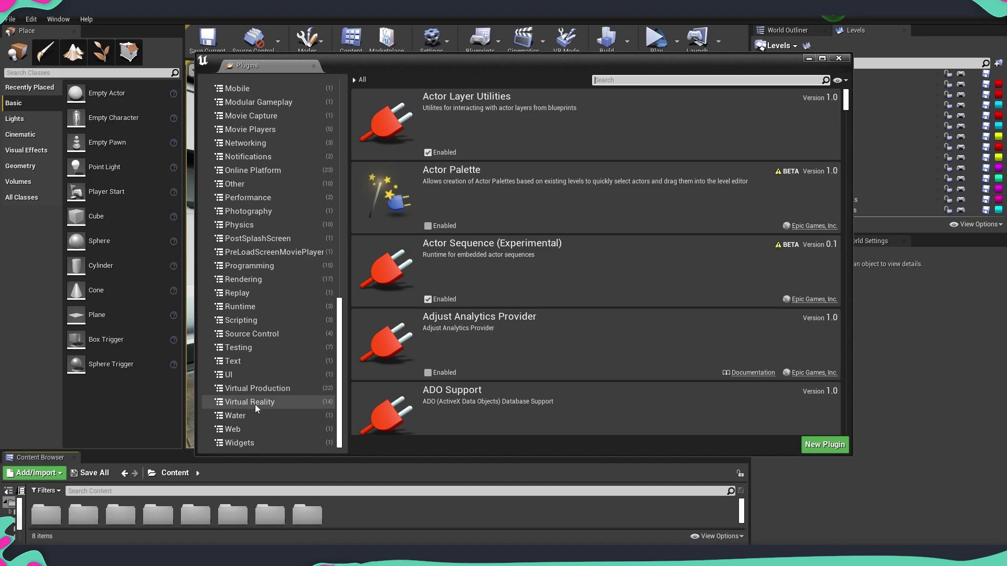
Filter to Virtual Reality plugins and confirm Oculus VR and OpenXR are enabled
{"action": "left_click", "coordinate": [255, 405]}
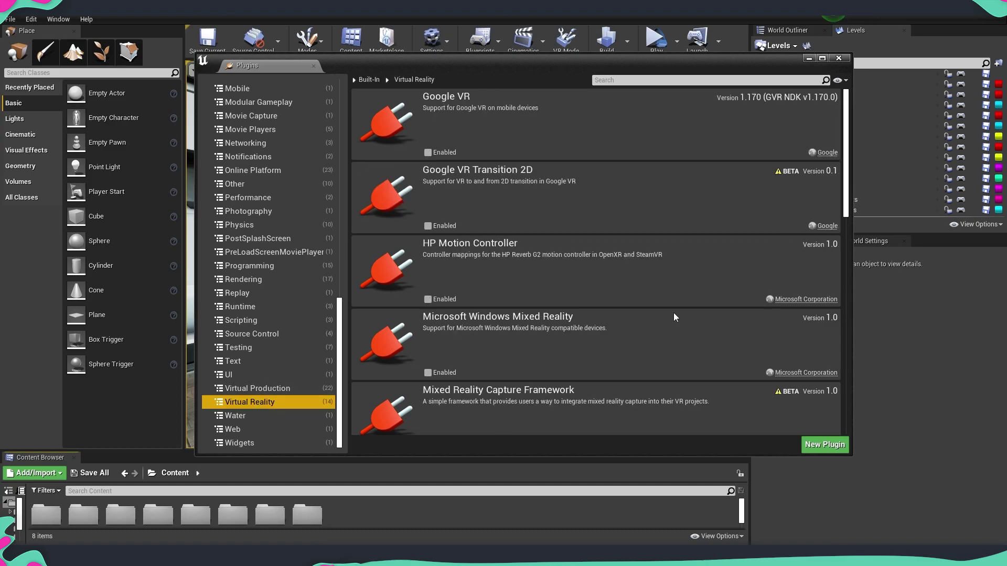
{"action": "scroll", "coordinate": [673, 309], "scroll_direction": "down", "scroll_amount": 5}
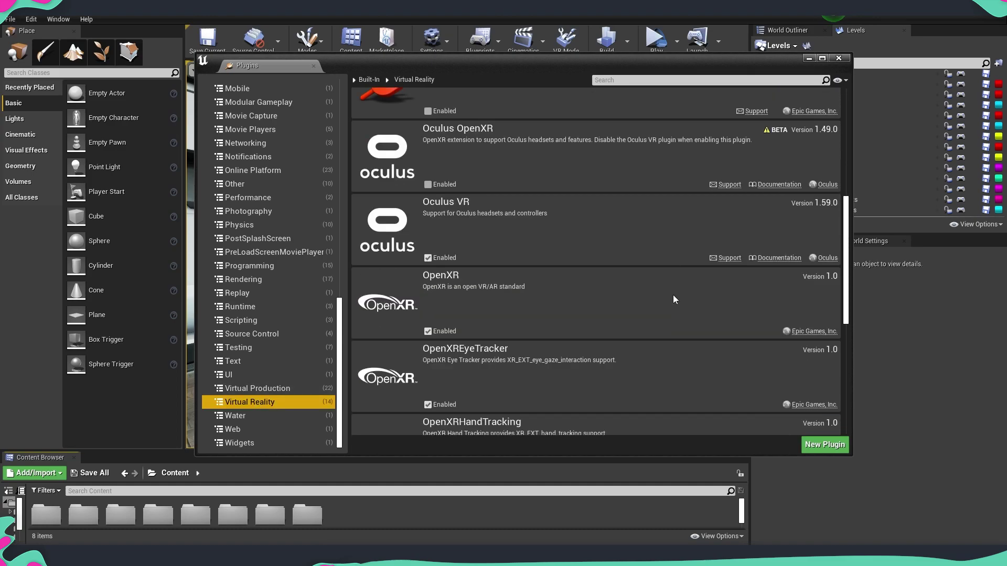
{"action": "scroll", "coordinate": [624, 297], "scroll_direction": "up", "scroll_amount": 1}
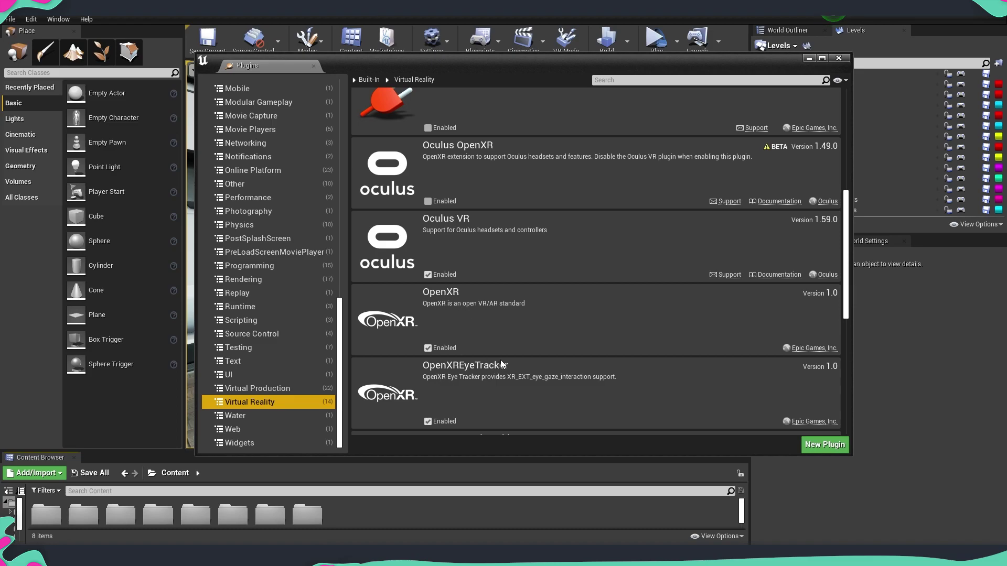
{"action": "scroll", "coordinate": [432, 283], "scroll_direction": "down", "scroll_amount": 1}
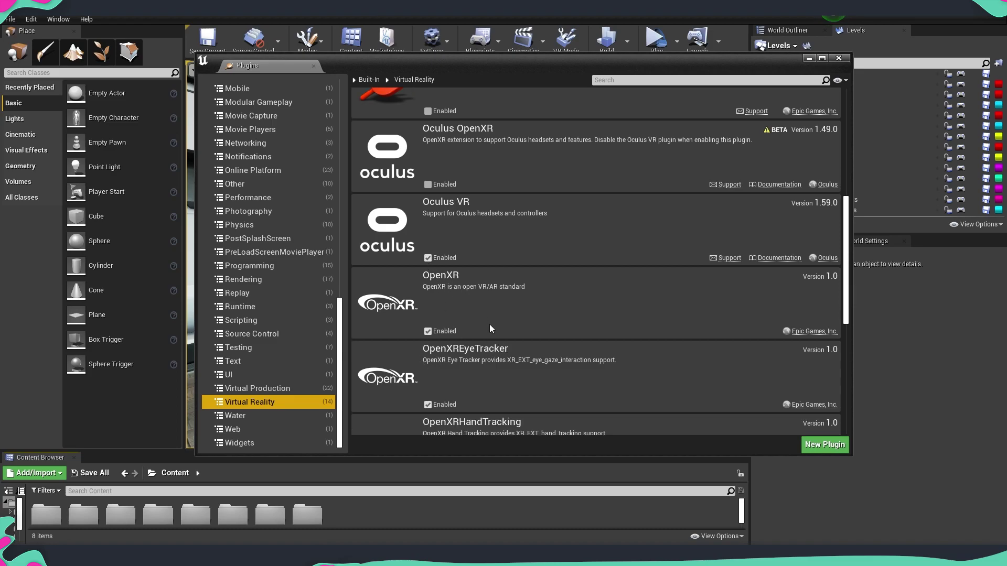
{"action": "scroll", "coordinate": [492, 332], "scroll_direction": "up", "scroll_amount": 1}
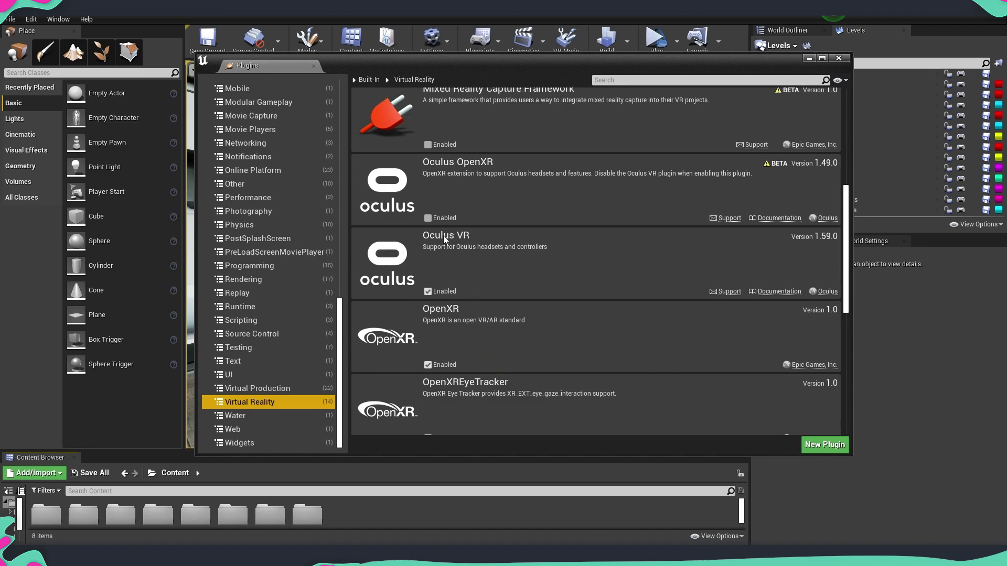
{"action": "scroll", "coordinate": [432, 207], "scroll_direction": "up", "scroll_amount": 1}
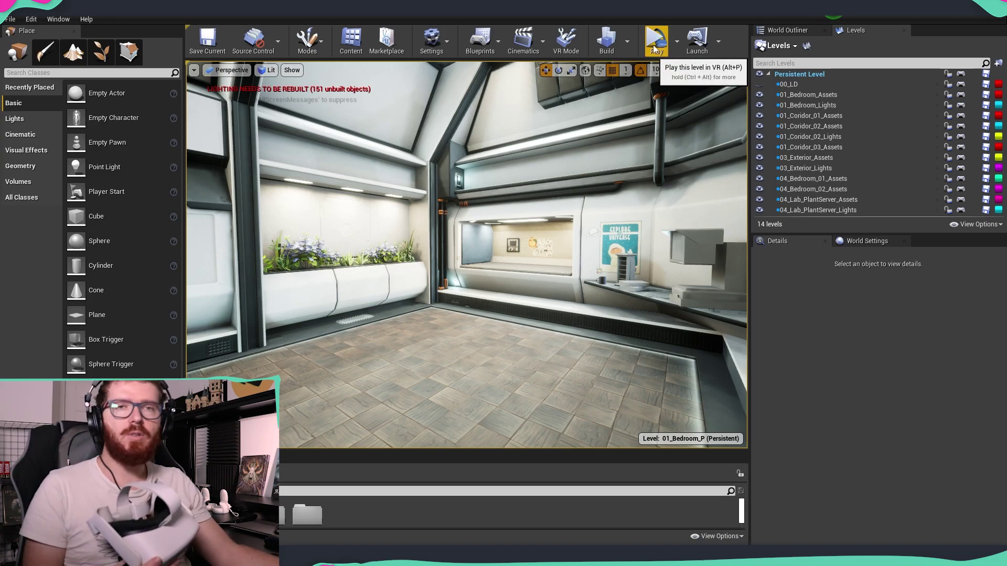
Show the Play mode options to confirm VR Preview is selected
{"action": "left_click", "coordinate": [676, 41]}
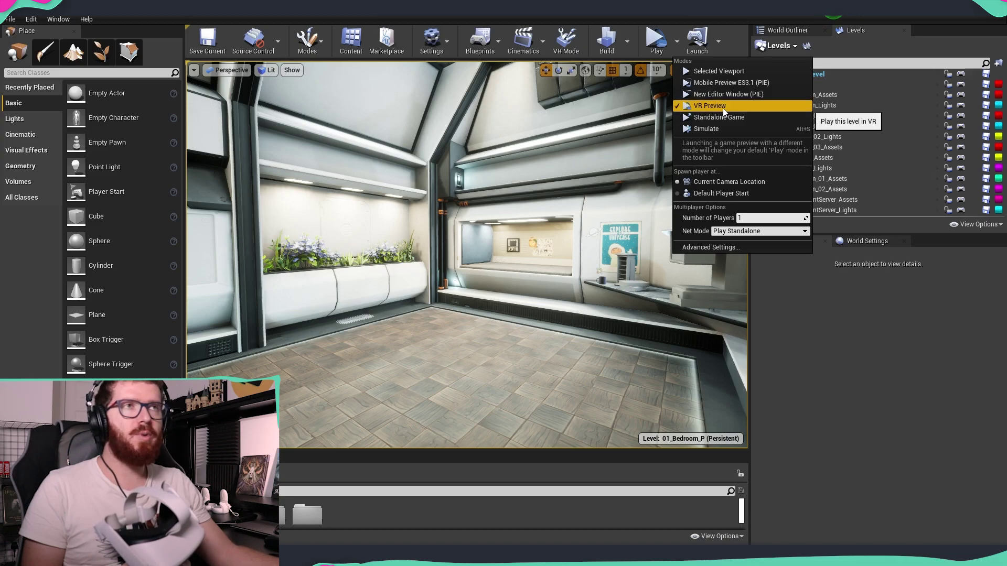
Close the Play options and show Launch devices, confirming Quest_2 is the target
{"action": "left_click", "coordinate": [680, 45]}
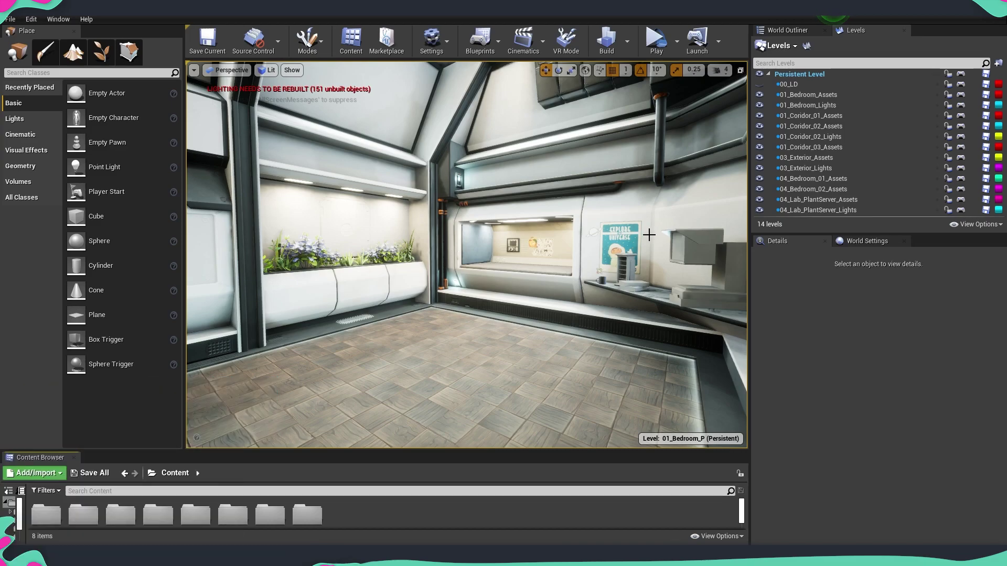
{"action": "left_click", "coordinate": [719, 44]}
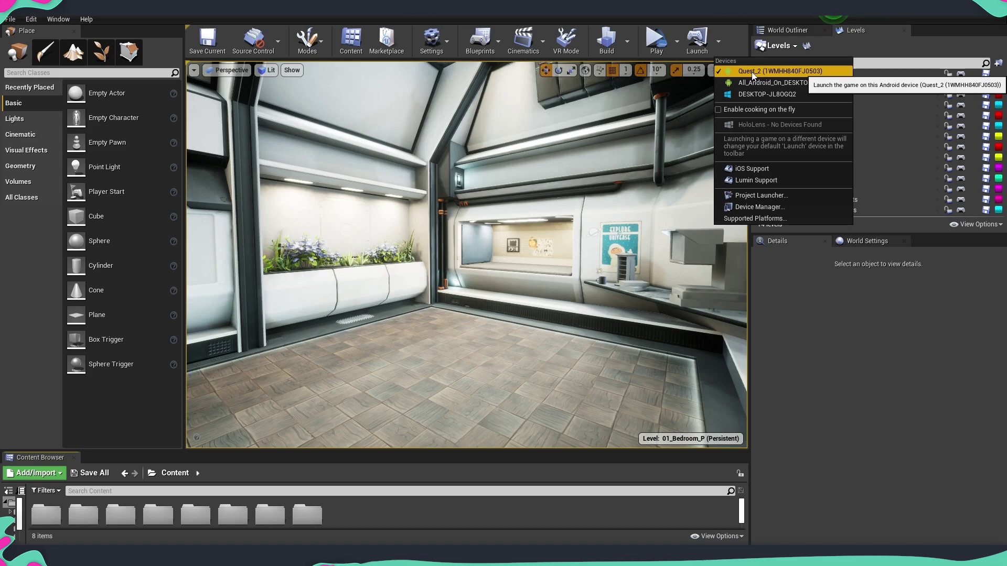
Launch the MoonCenter project on the Quest_2 Android_ASTC device from Project Launcher
{"action": "left_click", "coordinate": [754, 198]}
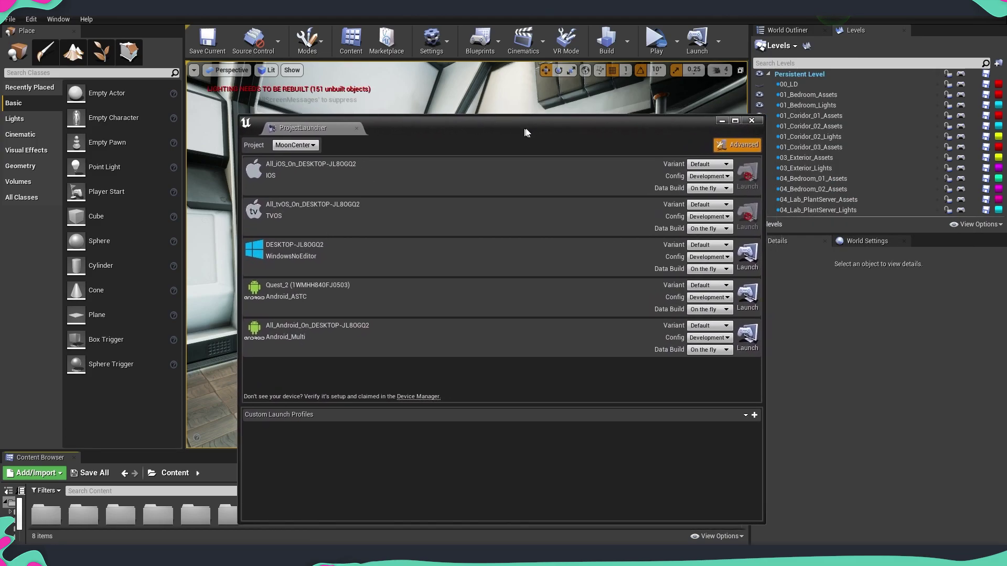
{"action": "left_click_drag", "start_coordinate": [523, 132], "coordinate": [522, 126]}
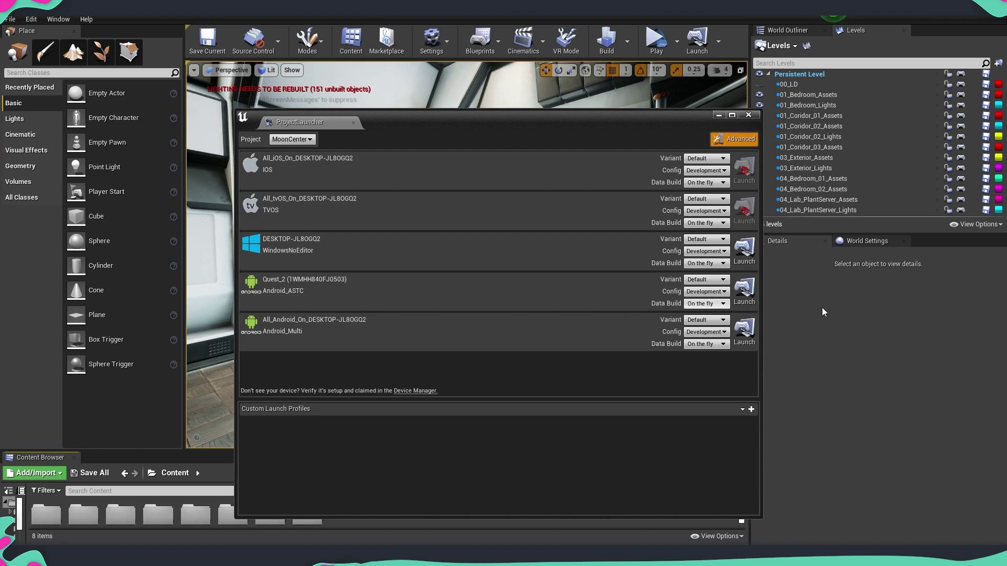
{"action": "left_click", "coordinate": [745, 290]}
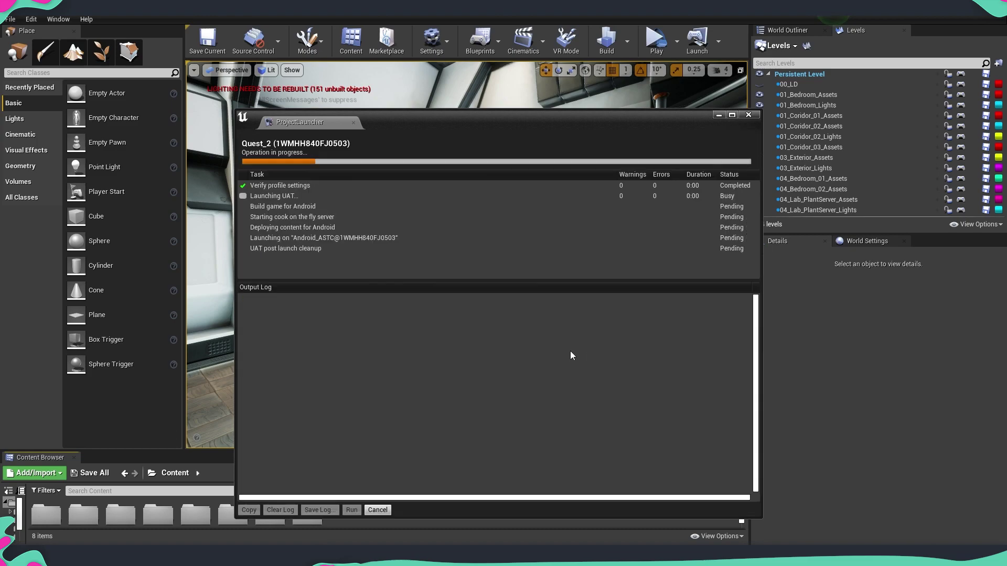
Watch the Output Log until the build, cook, deploy and launch to Quest_2 finish
{"action": "left_click_drag", "start_coordinate": [506, 121], "coordinate": [500, 102]}
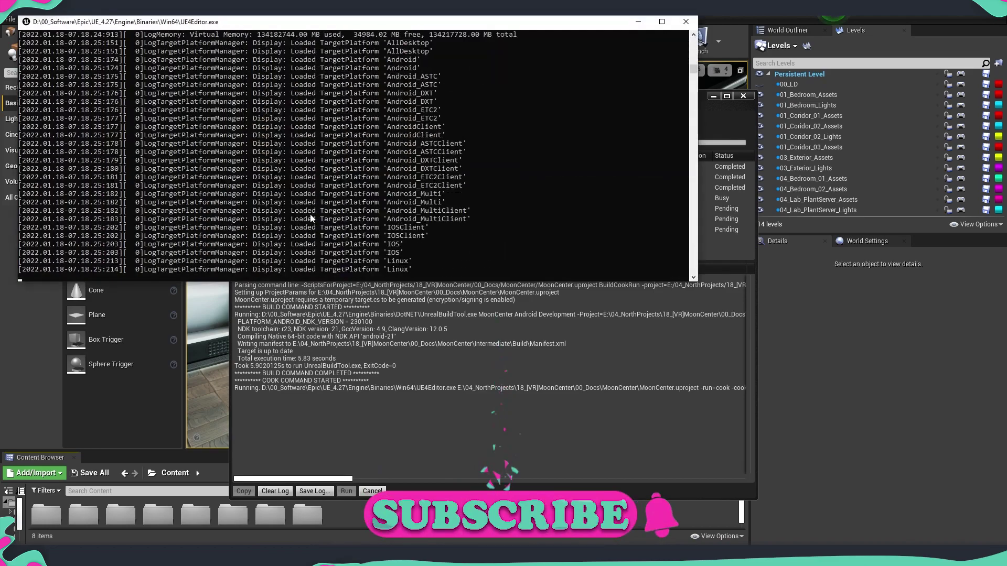
{"action": "left_click", "coordinate": [605, 352]}
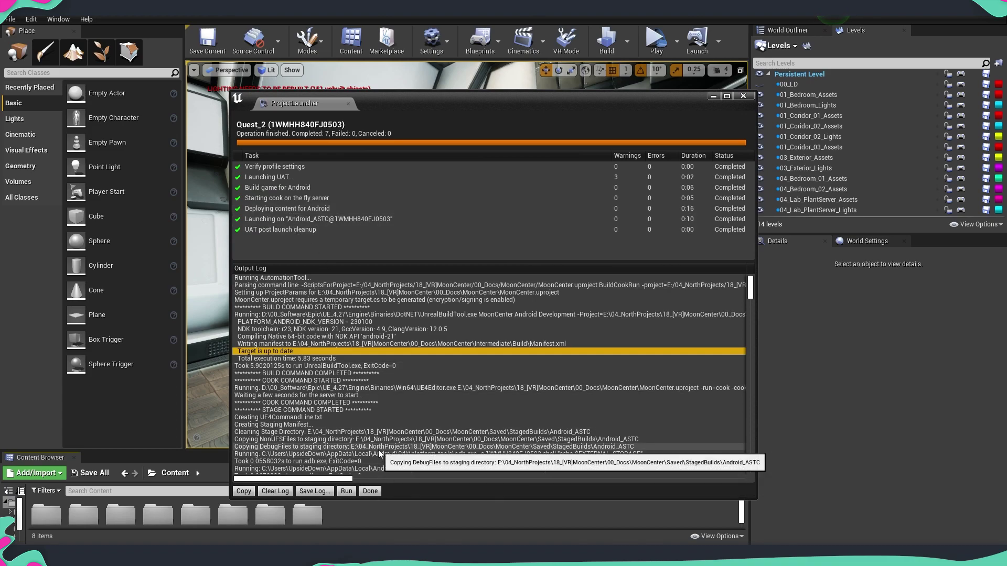
Confirm the completed launch with Done and close the Project Launcher window
{"action": "left_click", "coordinate": [370, 492]}
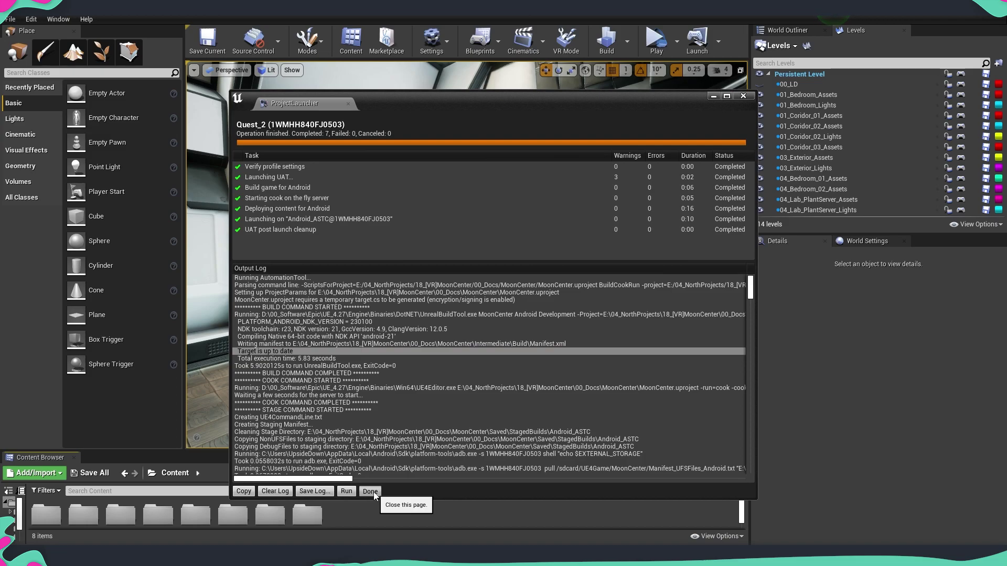
{"action": "left_click", "coordinate": [743, 96]}
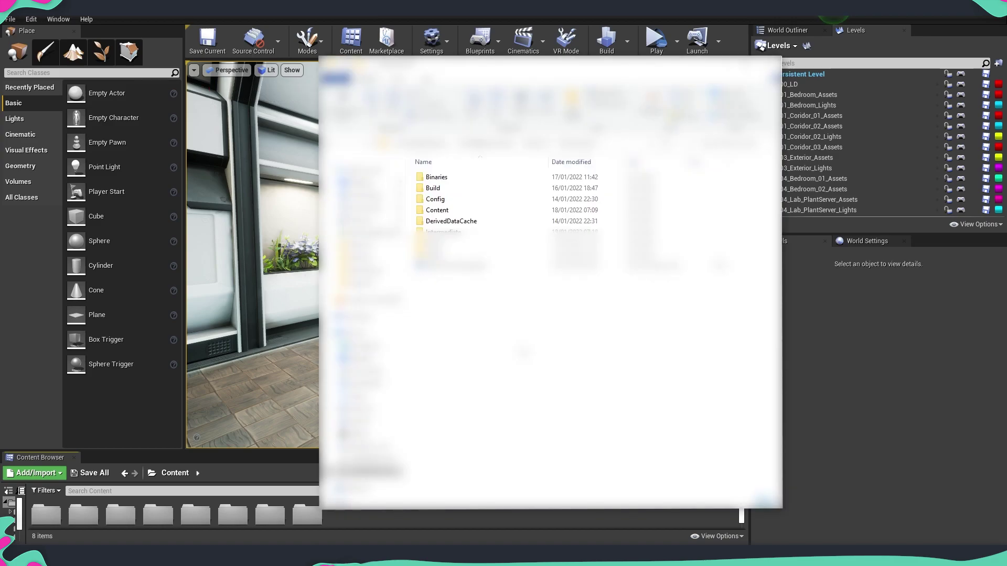
Browse into Binaries > Android and locate the packaged MoonCenter-arm64.apk
{"action": "left_click_drag", "start_coordinate": [522, 350], "coordinate": [415, 229]}
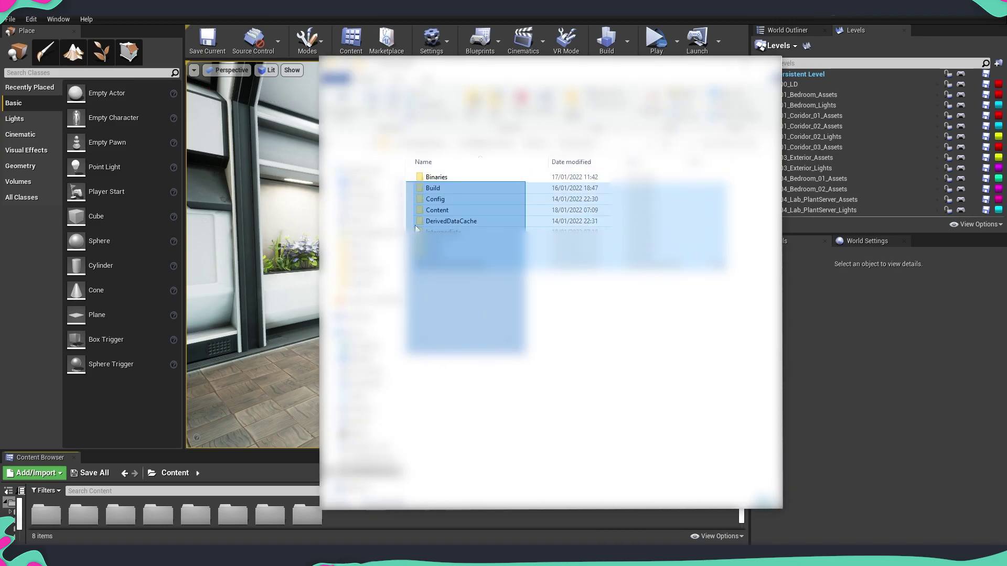
{"action": "double_click", "coordinate": [437, 178]}
{"action": "double_click", "coordinate": [439, 178]}
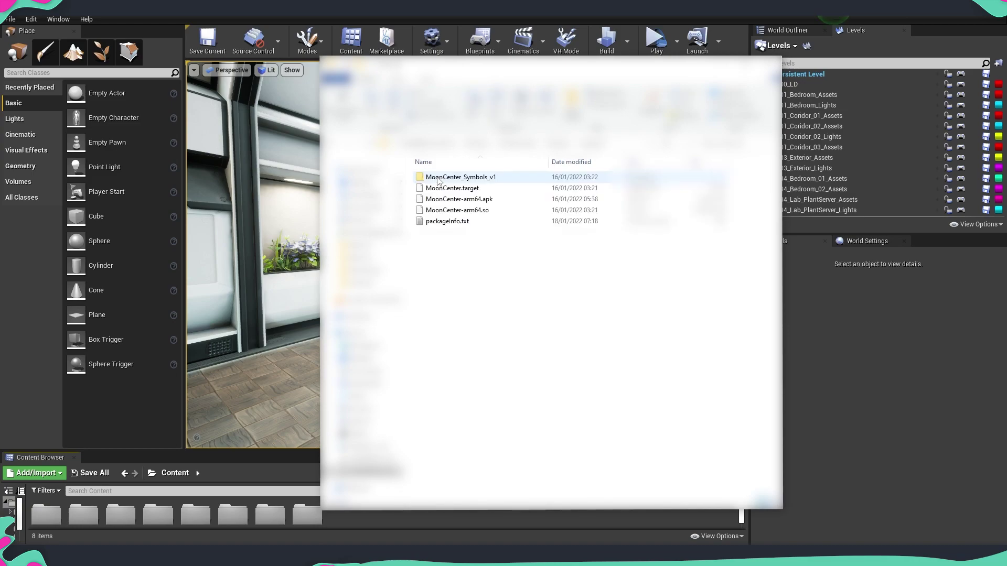
{"action": "left_click", "coordinate": [477, 200]}
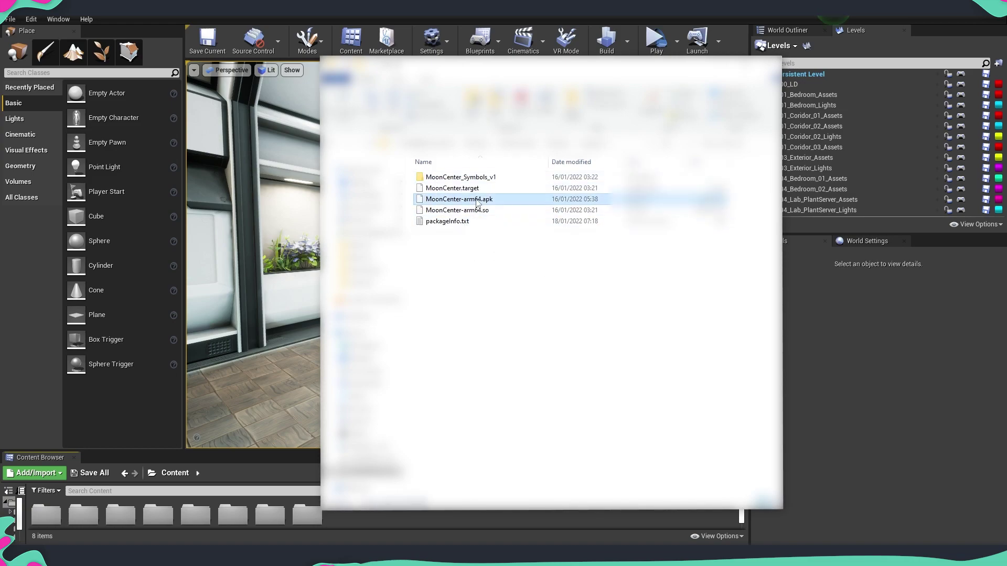
{"action": "key", "text": "ctrl+a"}
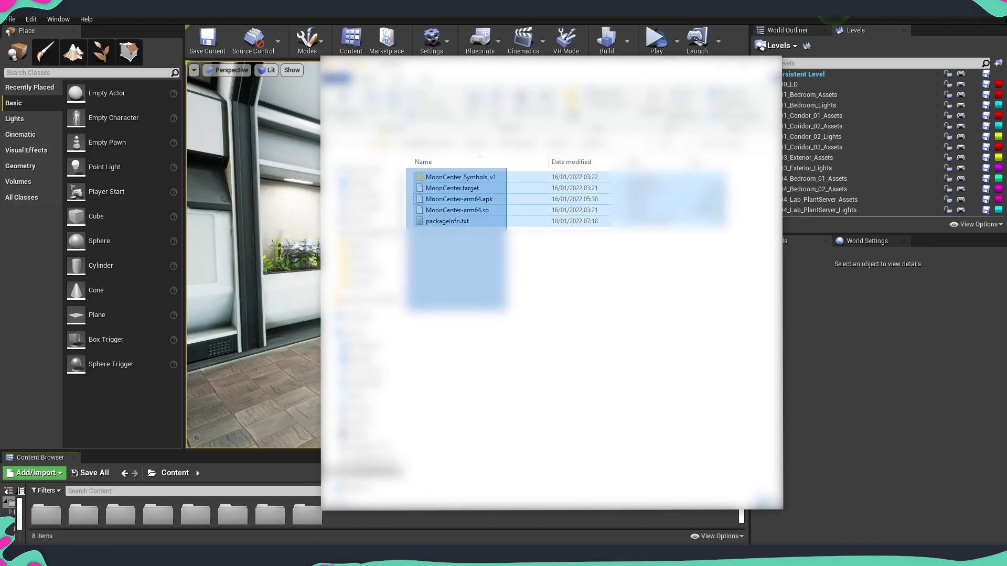
{"action": "left_click", "coordinate": [528, 307]}
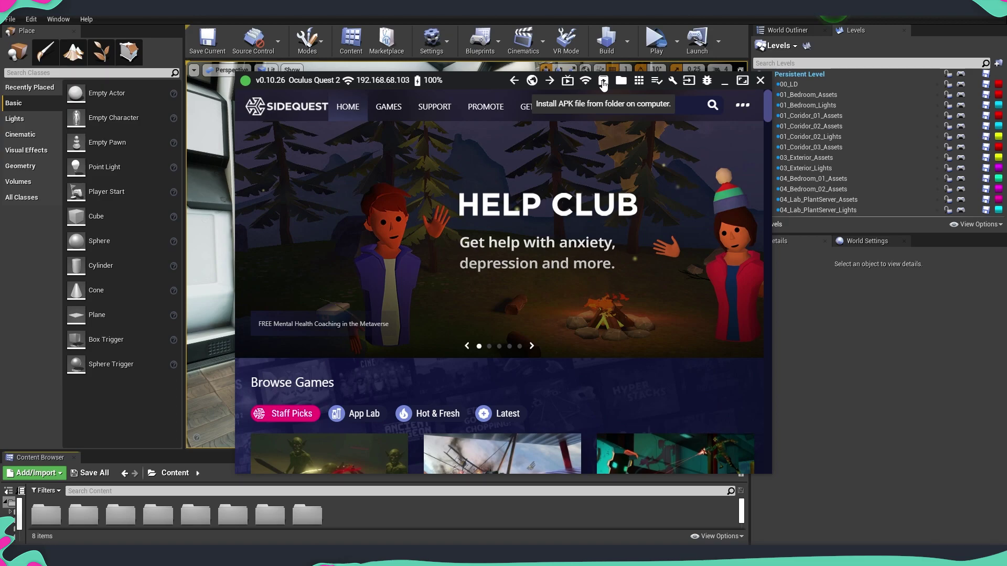
Pick MoonCenter-arm64.apk from the Android folder in SideQuest's APK installer
{"action": "left_click", "coordinate": [603, 82]}
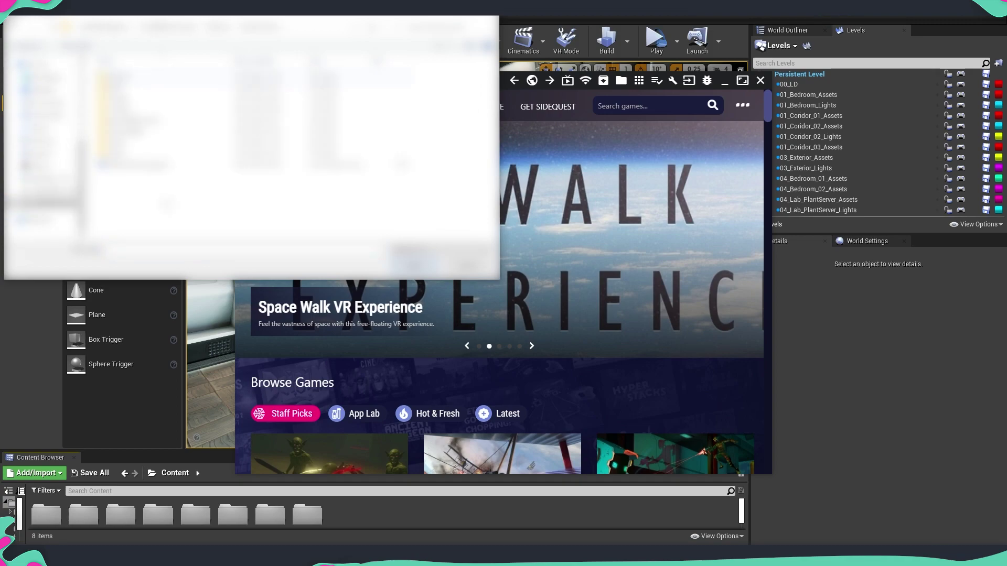
{"action": "left_click", "coordinate": [257, 78]}
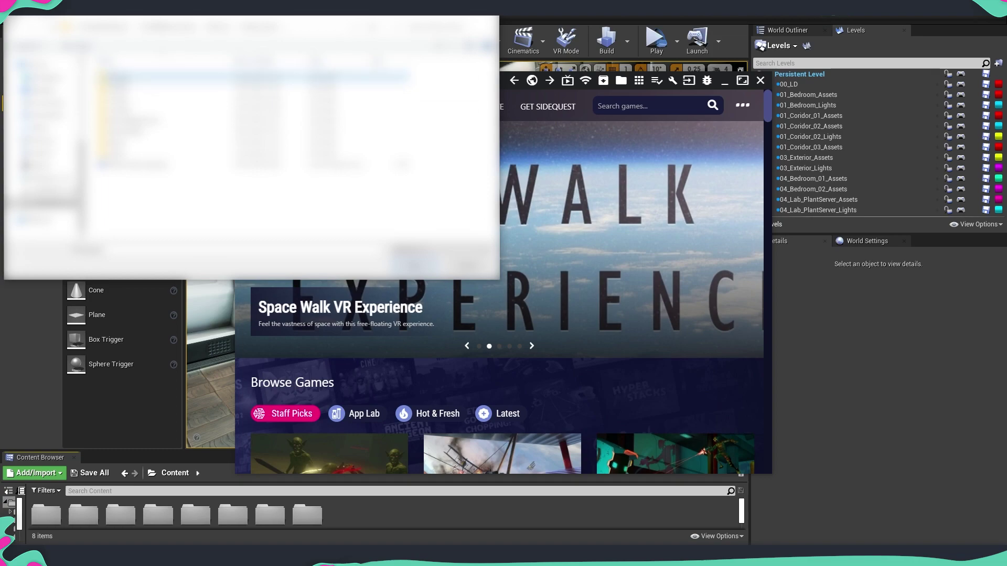
{"action": "double_click", "coordinate": [157, 77]}
{"action": "left_click", "coordinate": [152, 100]}
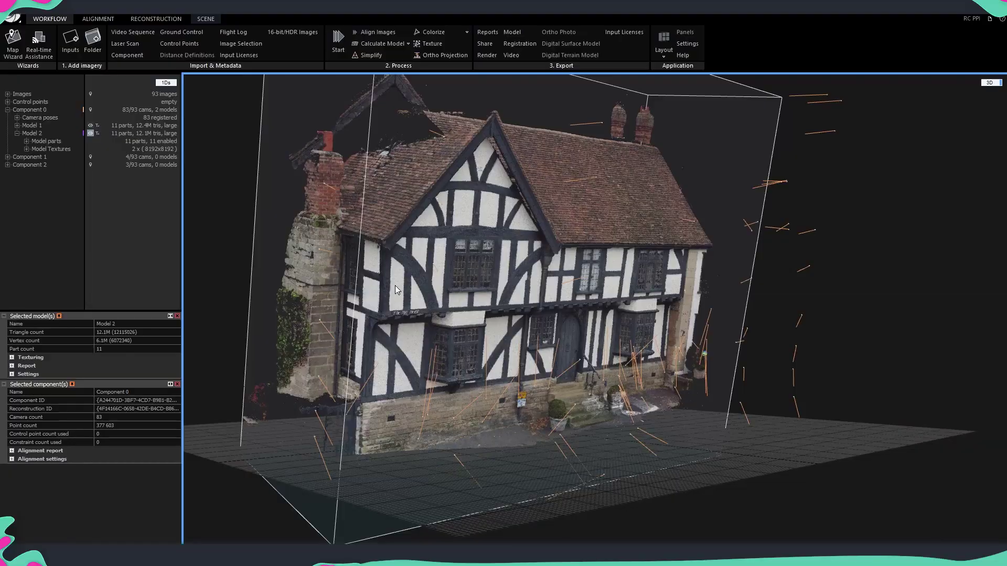
Give the MI_Glass_02 material's Color parameter a light lavender tint
{"action": "scroll", "coordinate": [395, 285], "scroll_direction": "up", "scroll_amount": 3}
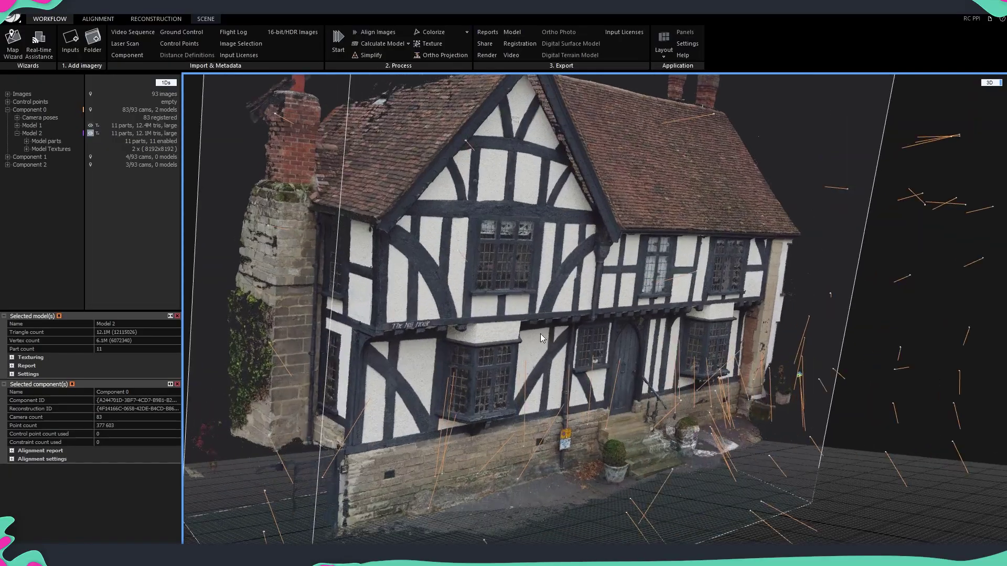
{"action": "mouse_move", "coordinate": [456, 306]}
{"action": "left_mouse_down"}
{"action": "mouse_move", "coordinate": [466, 312]}
{"action": "mouse_move", "coordinate": [443, 301]}
{"action": "left_mouse_up"}
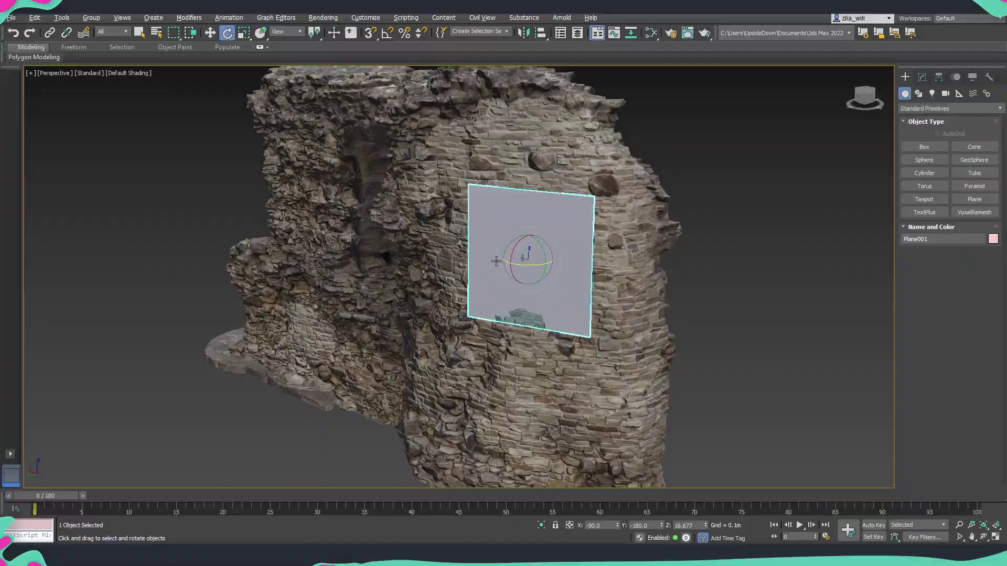
{"action": "middle_click_drag", "start_coordinate": [546, 286], "coordinate": [535, 265], "text": "alt"}
{"action": "scroll", "coordinate": [569, 317], "scroll_direction": "up", "scroll_amount": 2}
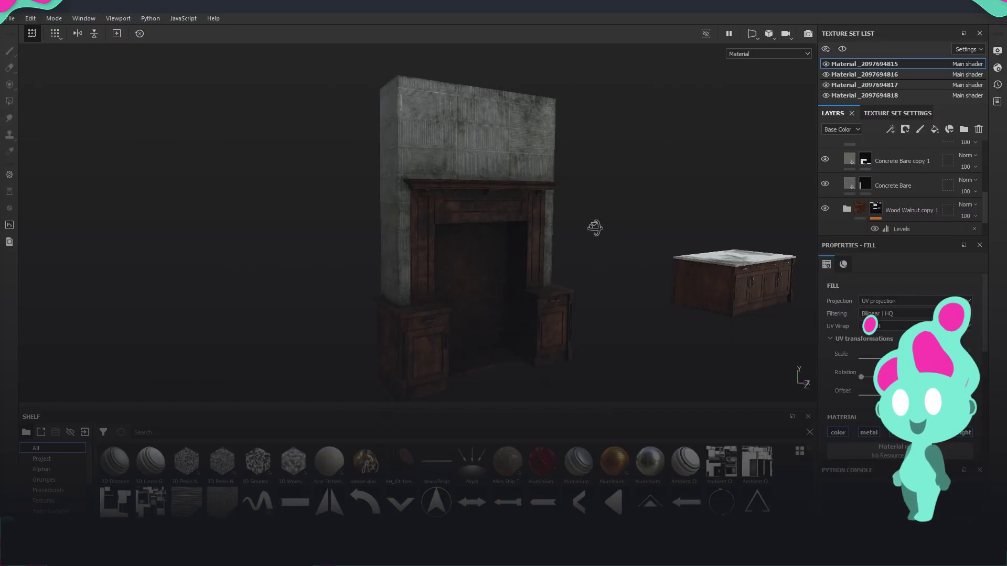
{"action": "mouse_move", "coordinate": [596, 225]}
{"action": "left_mouse_down", "text": "alt"}
{"action": "mouse_move", "coordinate": [371, 224]}
{"action": "mouse_move", "coordinate": [394, 209]}
{"action": "left_mouse_up", "text": "alt"}
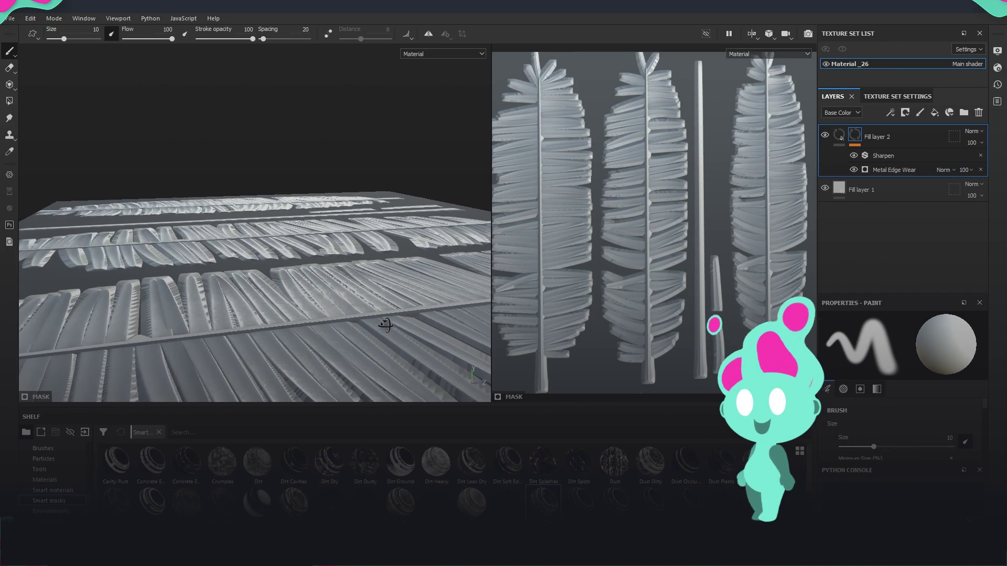
{"action": "left_click_drag", "start_coordinate": [382, 321], "coordinate": [378, 299], "text": "alt"}
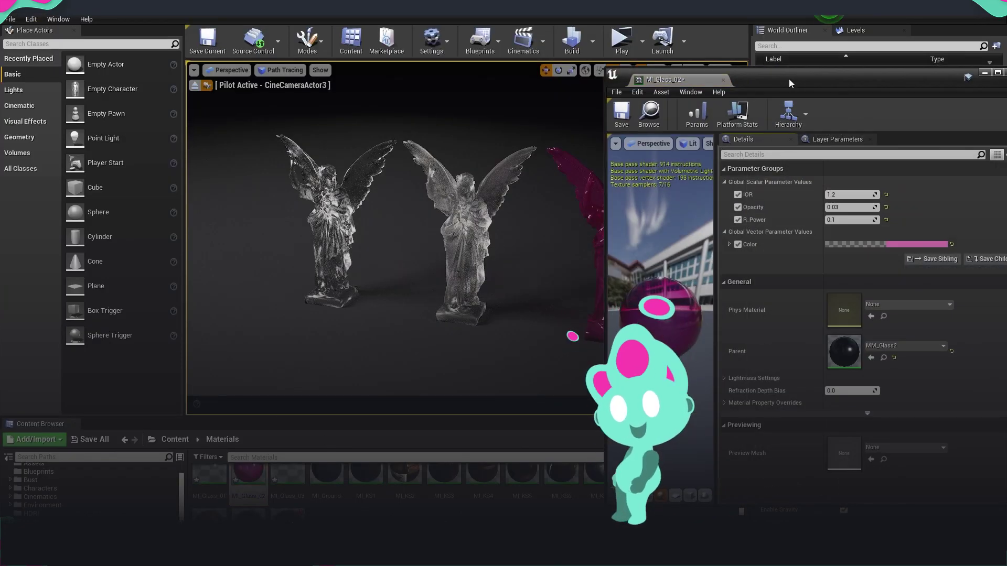
{"action": "left_click_drag", "start_coordinate": [791, 78], "coordinate": [860, 102]}
{"action": "left_click", "coordinate": [967, 265]}
{"action": "left_click_drag", "start_coordinate": [819, 338], "coordinate": [796, 346]}
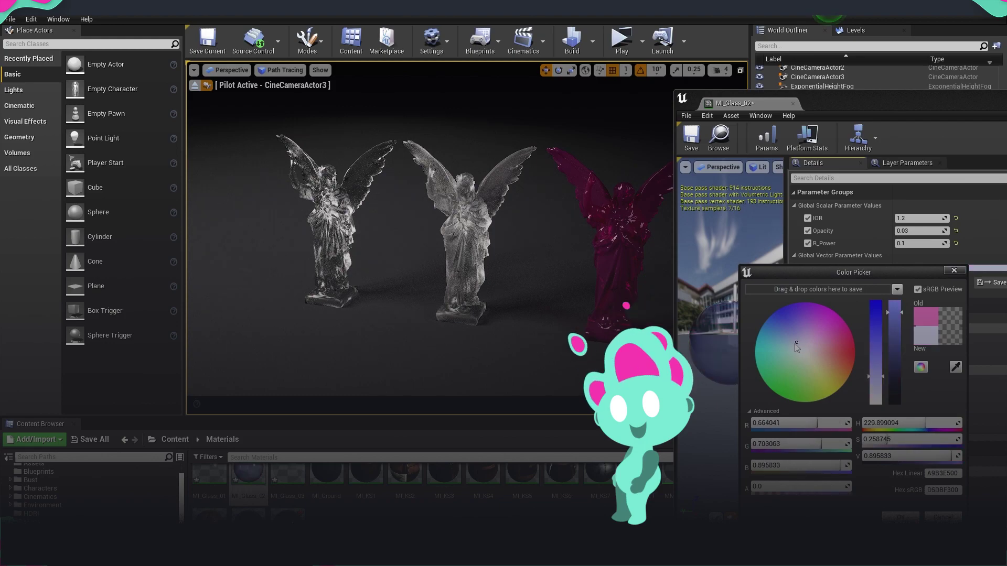